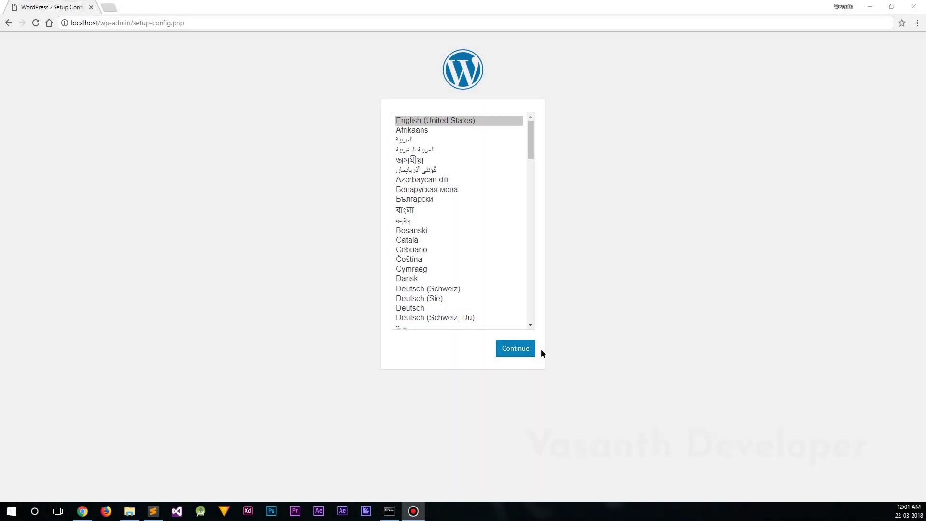
Choose English, then connect to database 'subscribe' as root with the database password and table prefix vd_
{"action": "left_click", "coordinate": [311, 299]}
{"action": "double_click", "coordinate": [412, 143]}
{"action": "type", "text": "subscribe"}
{"action": "key", "text": "Tab"}
{"action": "type", "text": "root"}
{"action": "key", "text": "Tab"}
{"action": "type", "text": "usbw"}
{"action": "key", "text": "Tab"}
{"action": "key", "text": "Tab"}
{"action": "type", "text": "vd_"}
{"action": "left_click", "coordinate": [311, 278]}
Enter the site title, admin username, weak password and admin email, discourage search engines, and install WordPress
{"action": "left_click", "coordinate": [320, 149]}
{"action": "type", "text": "Vasanth D"}
{"action": "key", "text": "Tab"}
{"action": "type", "text": "vasan"}
{"action": "key", "text": "Tab"}
{"action": "type", "text": "w"}
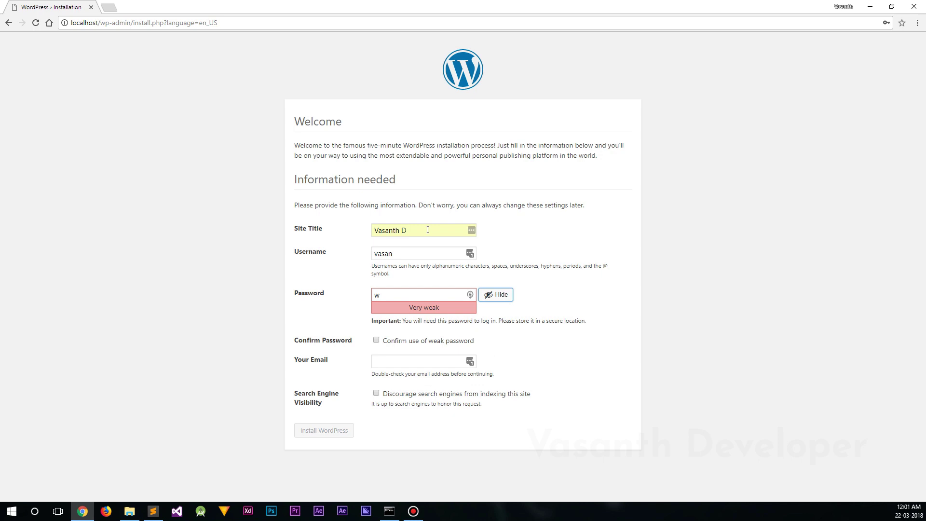
{"action": "left_click", "coordinate": [377, 340]}
{"action": "left_click", "coordinate": [386, 363]}
{"action": "left_click", "coordinate": [376, 393]}
{"action": "left_click", "coordinate": [329, 430]}
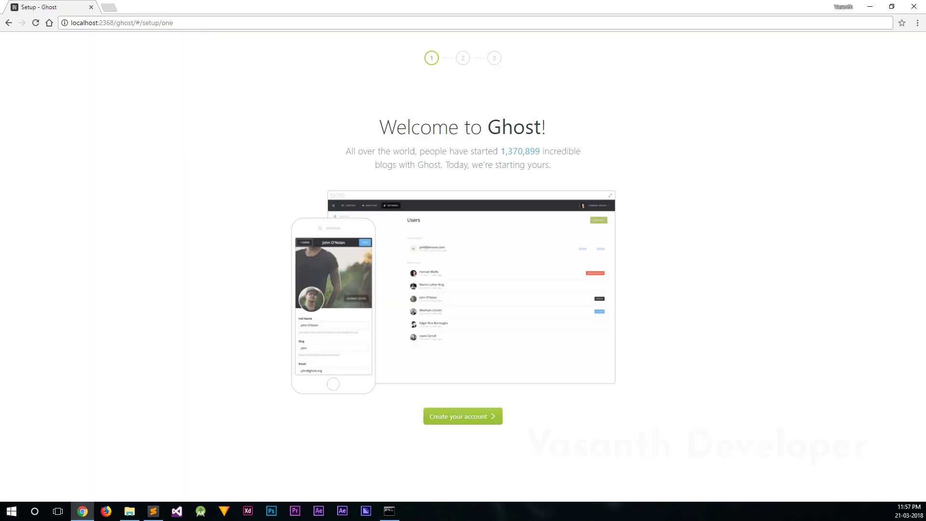
Create the Ghost owner account, then skip the team invitation step to reach the dashboard
{"action": "left_click", "coordinate": [491, 415]}
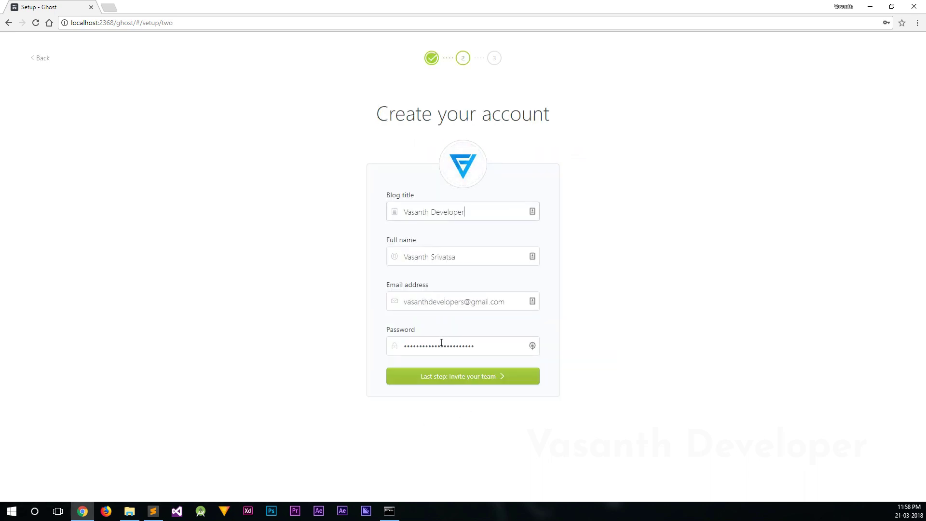
{"action": "left_click", "coordinate": [443, 376]}
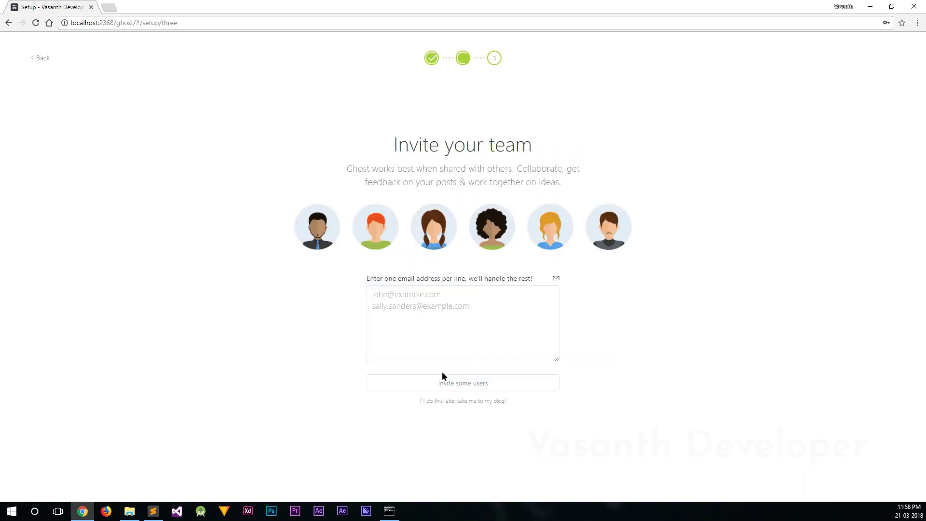
{"action": "left_click", "coordinate": [445, 405]}
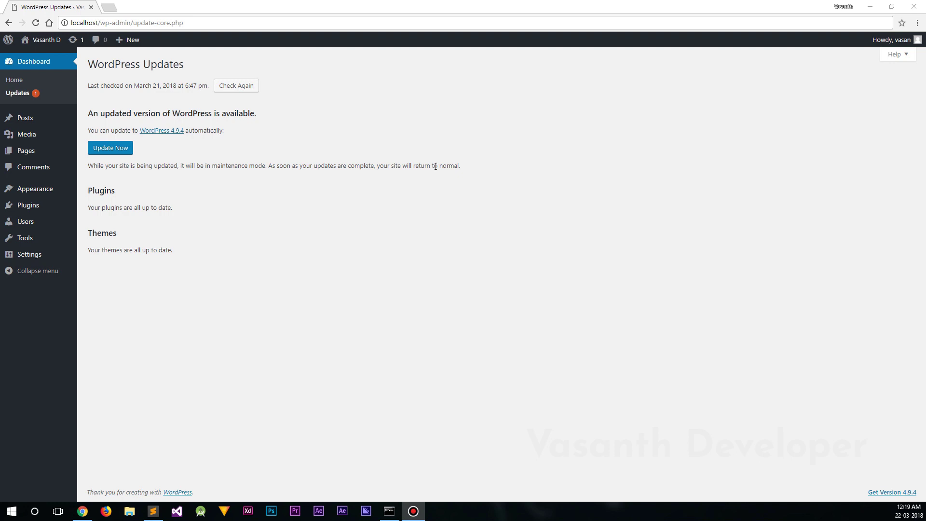
Update WordPress core to version 4.9.4
{"action": "left_click", "coordinate": [115, 152]}
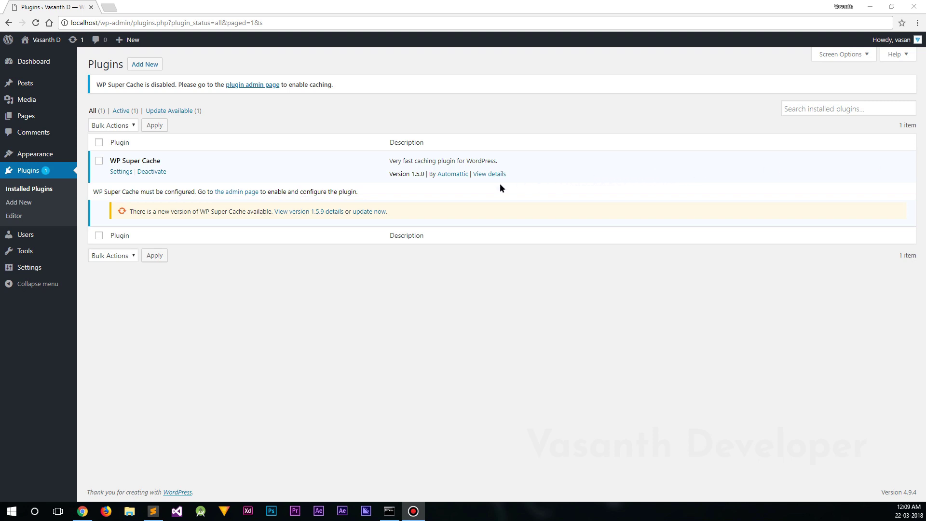
Update WP Super Cache, then draft 'Ghost Tutorials: Ghost vs. WordPress' with two body lines
{"action": "left_click", "coordinate": [357, 212]}
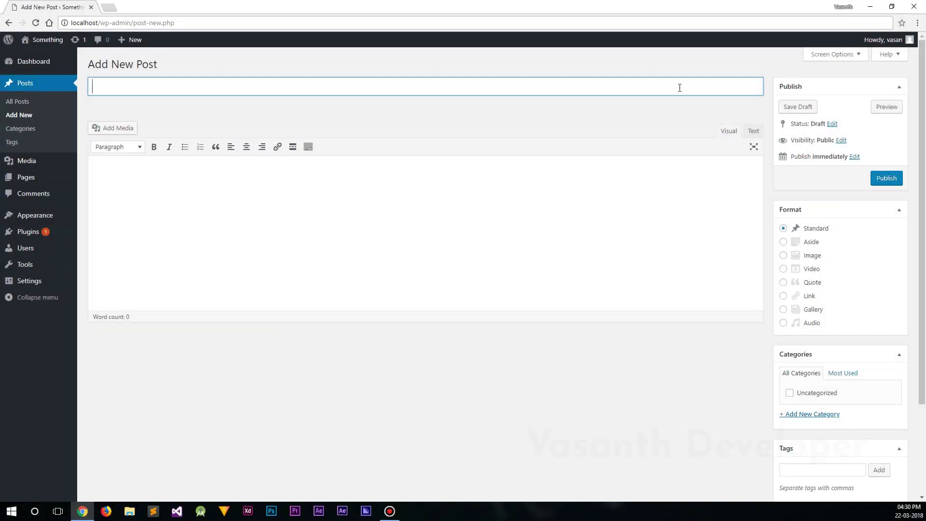
{"action": "type", "text": "Ghost Tutorials: Ghost vs. WordPress"}
{"action": "left_click", "coordinate": [539, 180]}
{"action": "type", "text": "Please subscribe to Vasanth Developer."}
{"action": "key", "text": "Return"}
{"action": "type", "text": "As this is the WYSIWYG editor in WordPress"}
Make the word 'subscribe' in the first line bold and italic
{"action": "triple_click", "coordinate": [157, 172]}
{"action": "left_click", "coordinate": [157, 171]}
{"action": "double_click", "coordinate": [158, 172]}
{"action": "left_click", "coordinate": [154, 146]}
{"action": "left_click", "coordinate": [169, 147]}
{"action": "left_click", "coordinate": [282, 198]}
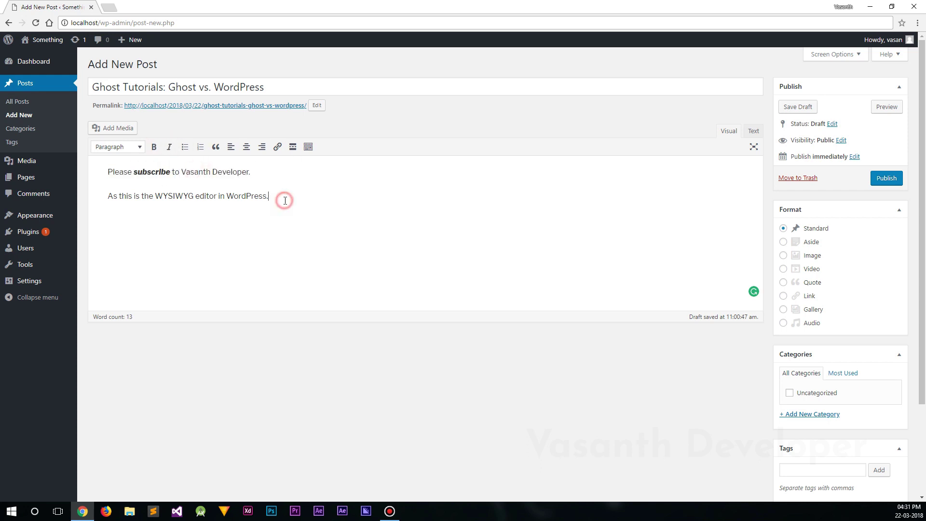
Format the first line as Heading 2 and publish the post
{"action": "left_click_drag", "start_coordinate": [269, 196], "coordinate": [251, 171]}
{"action": "left_click", "coordinate": [117, 146]}
{"action": "left_click", "coordinate": [159, 201]}
{"action": "left_click", "coordinate": [289, 194]}
{"action": "left_click", "coordinate": [893, 180]}
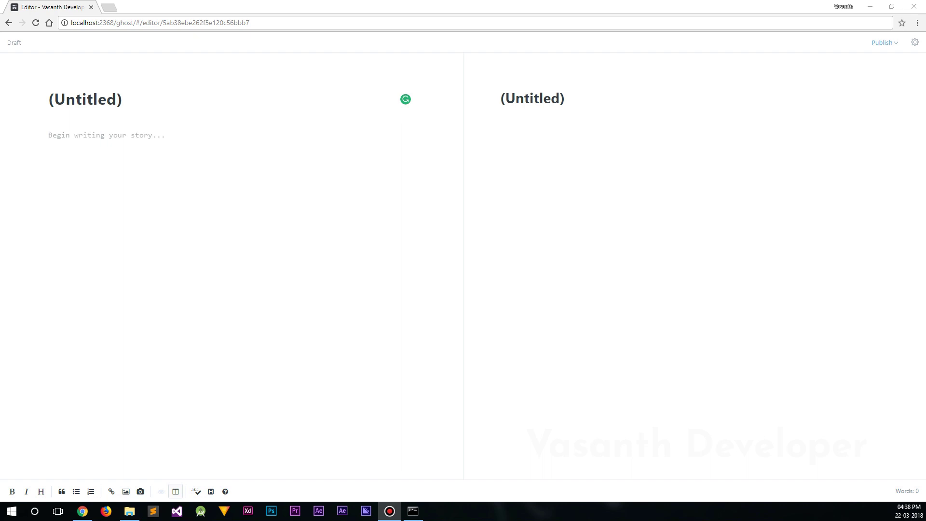
Retitle the Ghost draft 'Ghost Tutorials: Ghost vs. WordPress'
{"action": "left_click", "coordinate": [308, 99]}
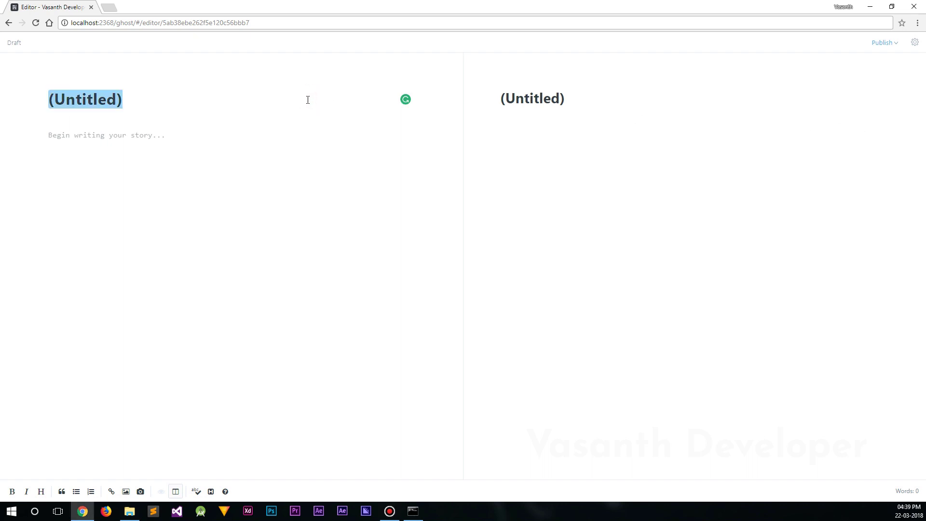
{"action": "type", "text": "Ghost Tutorials"}
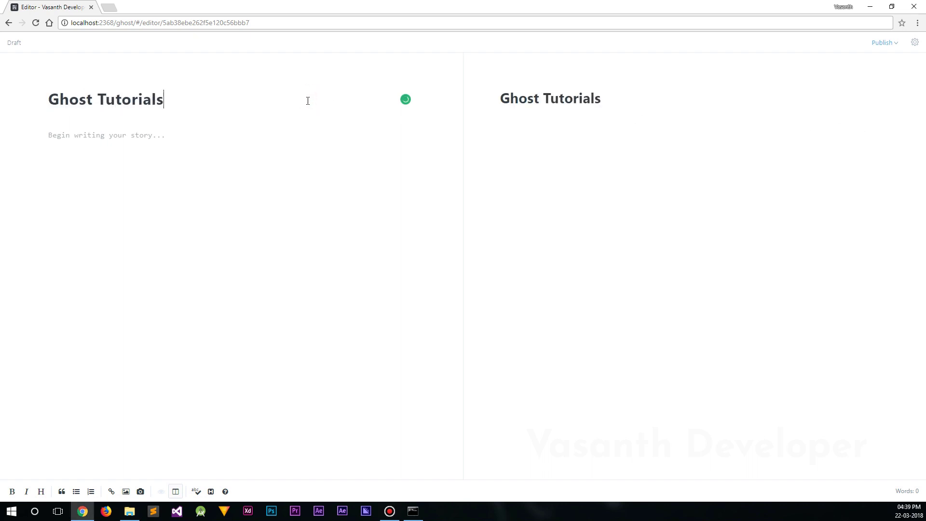
{"action": "type", "text": ": Ghost vs"}
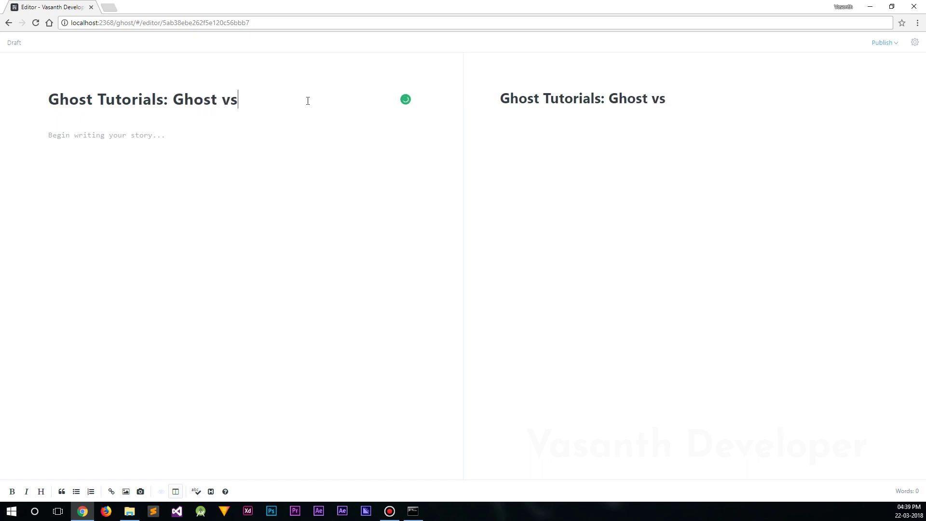
{"action": "type", "text": ". WordPress"}
{"action": "key", "text": "Return"}
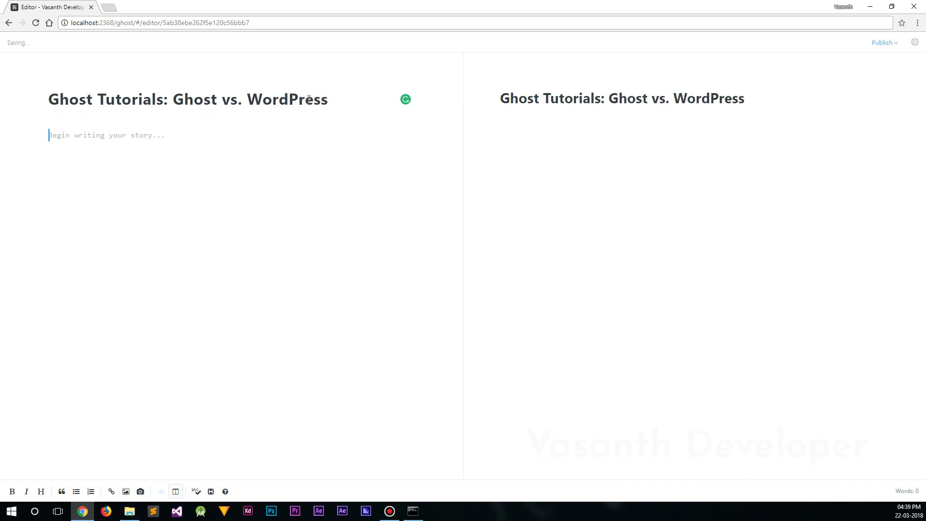
Add heading '# Subscribe To Vasanth Developer' with *Subscribe* italicised, then 'This is the Markdown editor of Ghost 1.0'
{"action": "type", "text": "# S"}
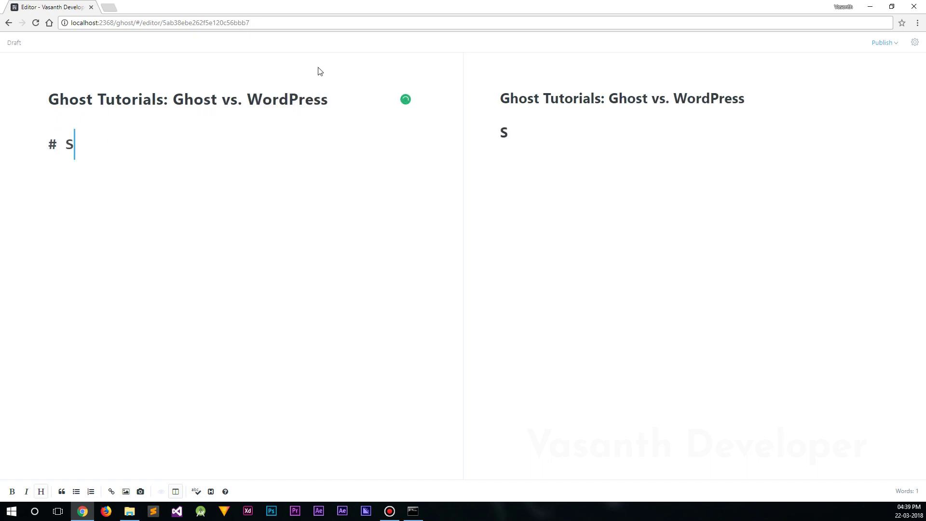
{"action": "type", "text": "ubscribe To Vasanth Developer"}
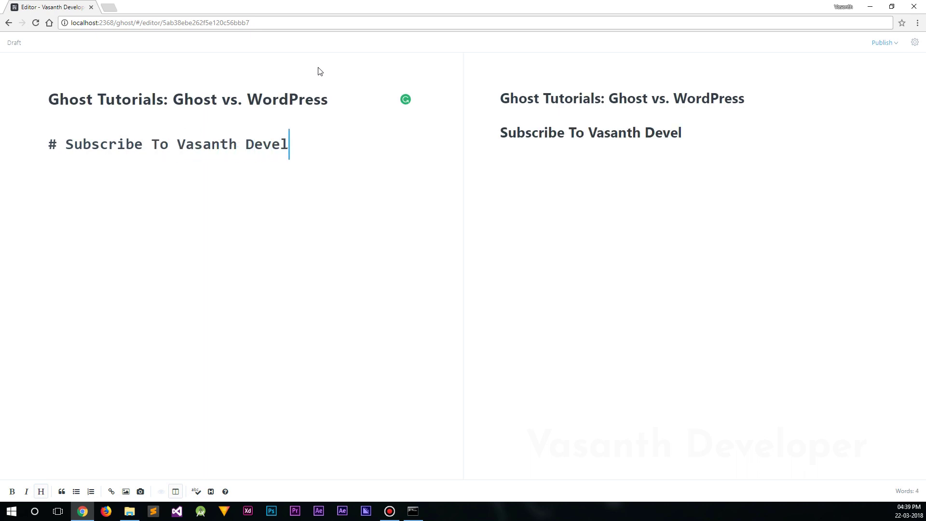
{"action": "key", "text": "Left"}
{"action": "key", "text": "Left"}
{"action": "key", "text": "Left"}
{"action": "key", "text": "Left"}
{"action": "key", "text": "Left"}
{"action": "key", "text": "Left"}
{"action": "key", "text": "Left"}
{"action": "key", "text": "Left"}
{"action": "key", "text": "Left"}
{"action": "key", "text": "Left"}
{"action": "key", "text": "Left"}
{"action": "key", "text": "Left"}
{"action": "key", "text": "Left"}
{"action": "key", "text": "Left"}
{"action": "key", "text": "Left"}
{"action": "key", "text": "Left"}
{"action": "key", "text": "Left"}
{"action": "key", "text": "Left"}
{"action": "key", "text": "Left"}
{"action": "key", "text": "Left"}
{"action": "type", "text": "*"}
{"action": "key", "text": "Right"}
{"action": "key", "text": "Right"}
{"action": "key", "text": "Right"}
{"action": "key", "text": "Right"}
{"action": "key", "text": "Right"}
{"action": "key", "text": "Right"}
{"action": "key", "text": "Right"}
{"action": "key", "text": "Right"}
{"action": "key", "text": "Right"}
{"action": "type", "text": "*"}
{"action": "key", "text": "Right"}
{"action": "key", "text": "Right"}
{"action": "key", "text": "Right"}
{"action": "key", "text": "Right"}
{"action": "key", "text": "Right"}
{"action": "key", "text": "Right"}
{"action": "key", "text": "Right"}
{"action": "key", "text": "Right"}
{"action": "key", "text": "Right"}
{"action": "key", "text": "Right"}
{"action": "key", "text": "Right"}
{"action": "key", "text": "Right"}
{"action": "key", "text": "Right"}
{"action": "key", "text": "Right"}
{"action": "key", "text": "Right"}
{"action": "key", "text": "Right"}
{"action": "key", "text": "Right"}
{"action": "key", "text": "Right"}
{"action": "key", "text": "Right"}
{"action": "key", "text": "Right"}
{"action": "key", "text": "Return"}
{"action": "type", "text": "This is the Markdown edito"}
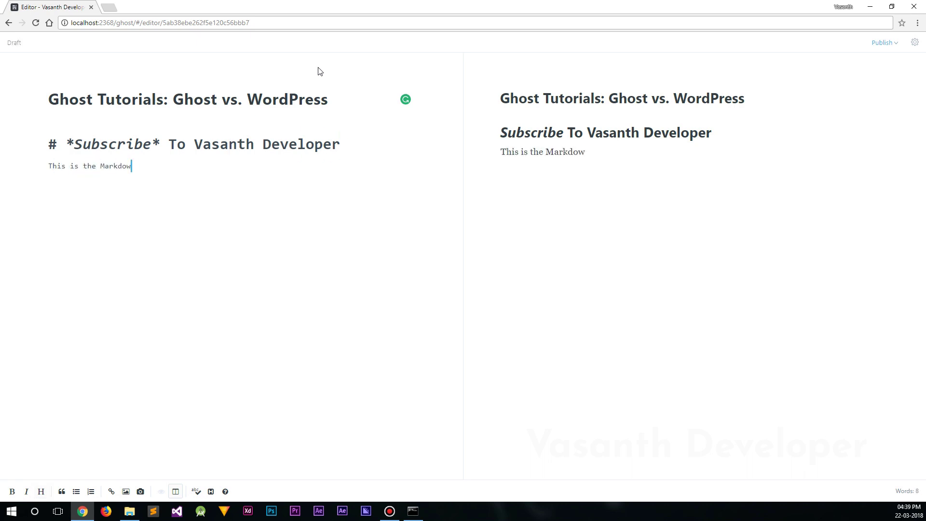
{"action": "type", "text": "r of Ghost 1.0"}
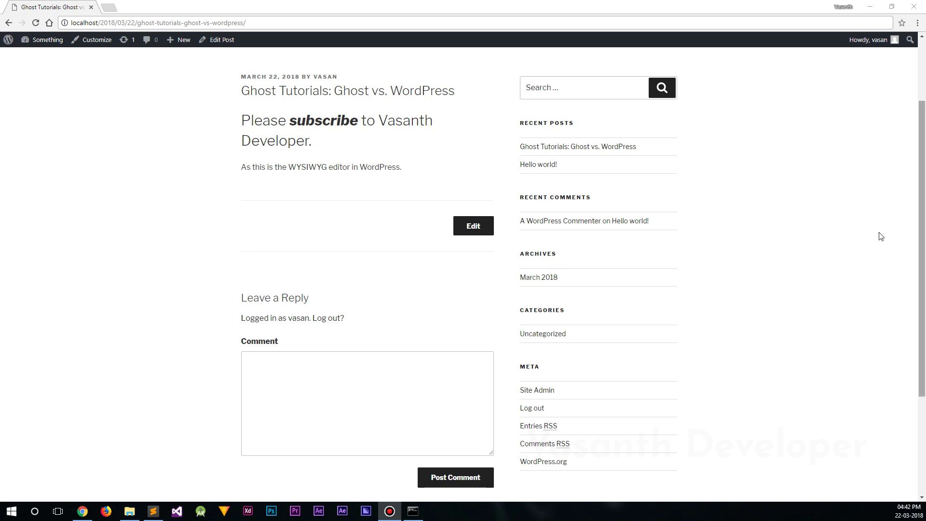
Post the comment 'Comments are great in WordPress !!!' on the published post
{"action": "left_click", "coordinate": [450, 372]}
{"action": "type", "text": "Comments are great in WordPres"}
{"action": "key", "text": "BackSpace"}
{"action": "key", "text": "BackSpace"}
{"action": "key", "text": "BackSpace"}
{"action": "type", "text": "ress !!!"}
{"action": "left_click", "coordinate": [458, 484]}
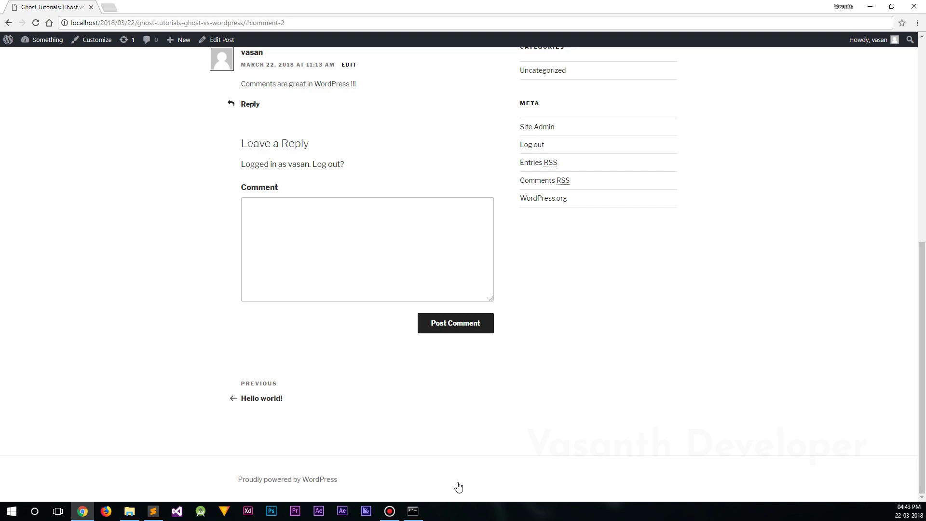
{"action": "scroll", "coordinate": [429, 439], "scroll_direction": "up", "scroll_amount": 2}
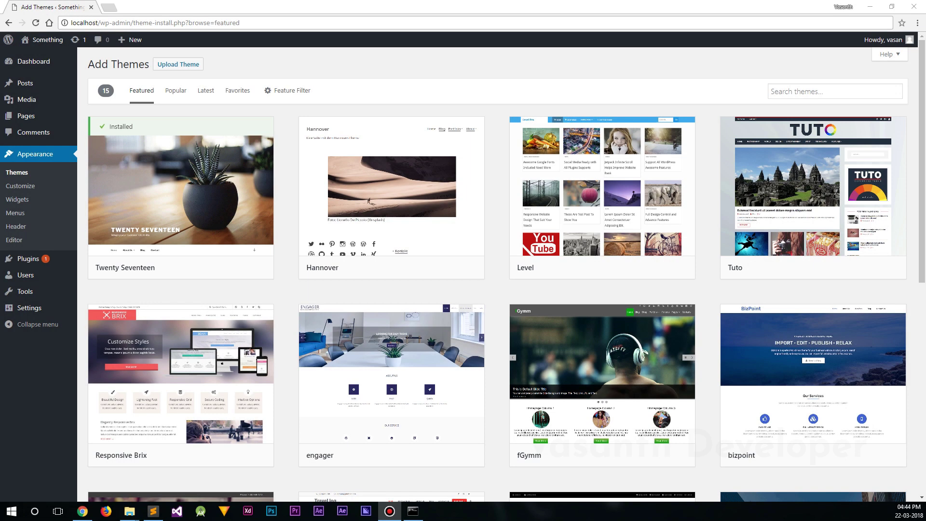
{"action": "left_click_drag", "start_coordinate": [918, 55], "coordinate": [905, 302]}
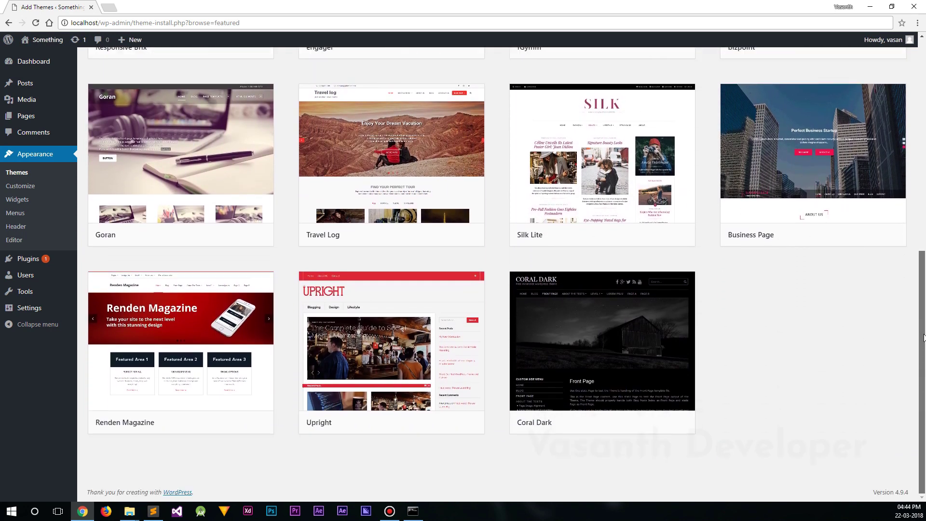
{"action": "left_click_drag", "start_coordinate": [923, 305], "coordinate": [921, 95]}
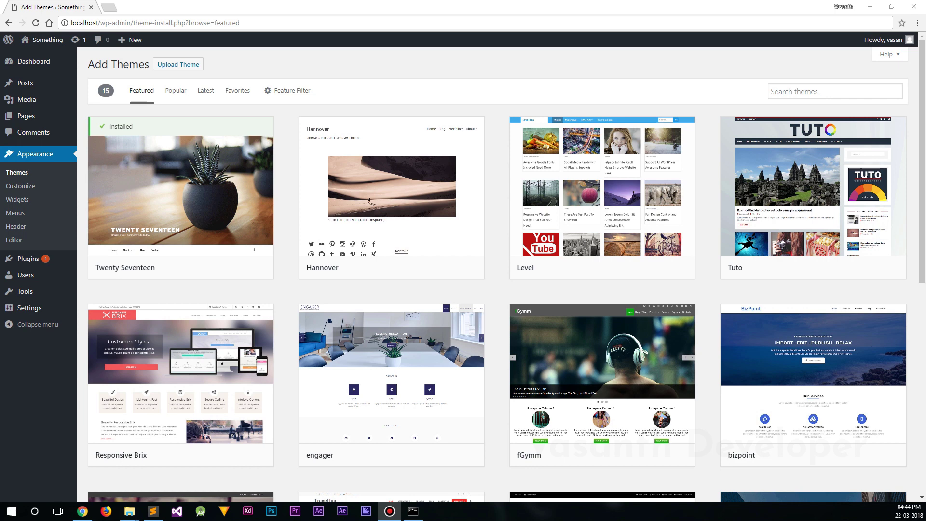
{"action": "mouse_move", "coordinate": [921, 78]}
{"action": "left_mouse_down"}
{"action": "mouse_move", "coordinate": [908, 307]}
{"action": "mouse_move", "coordinate": [923, 236]}
{"action": "mouse_move", "coordinate": [922, 72]}
{"action": "left_mouse_up"}
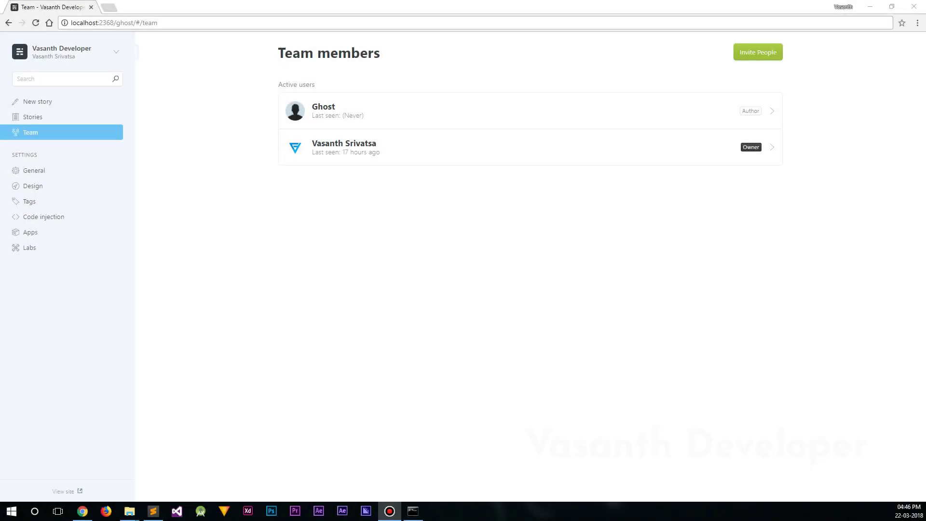
Invite the owner's email address as Administrator, then close the dialog after the invitation fails
{"action": "left_click", "coordinate": [768, 54]}
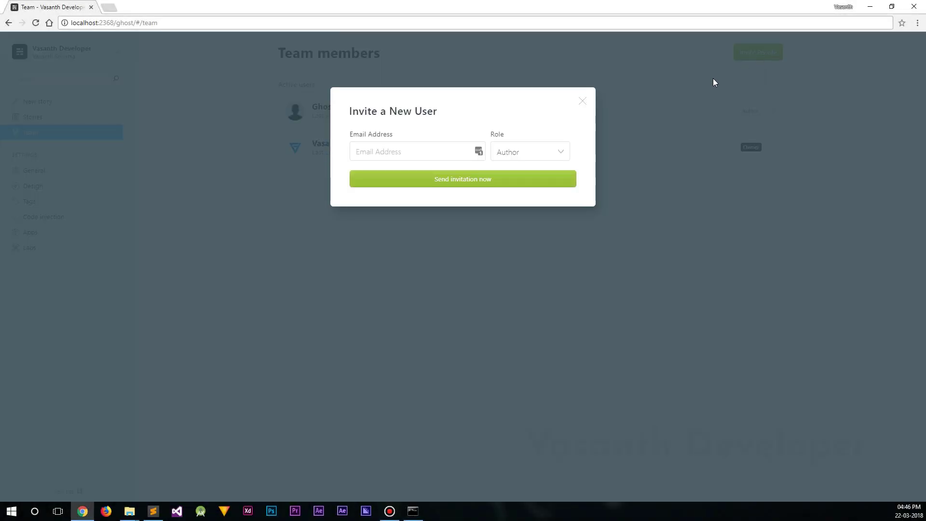
{"action": "left_click", "coordinate": [438, 151]}
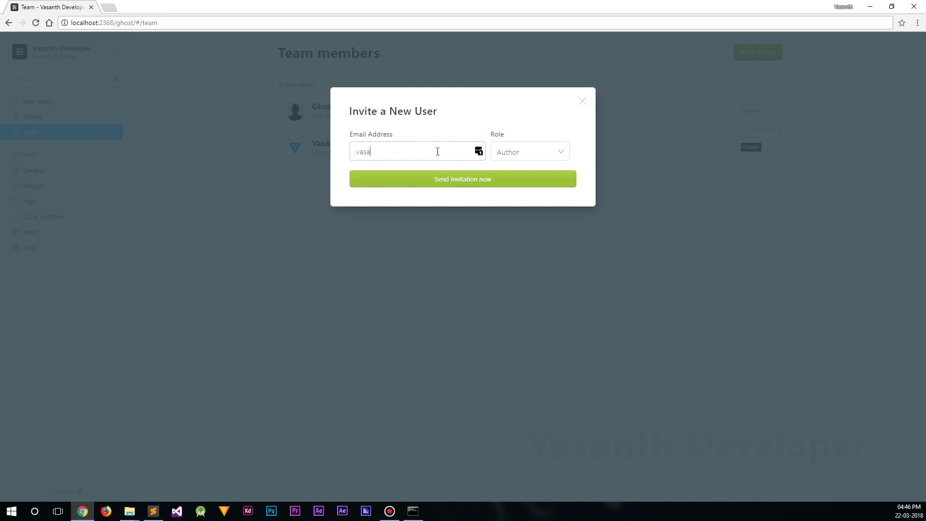
{"action": "left_click", "coordinate": [515, 152]}
{"action": "left_click", "coordinate": [552, 166]}
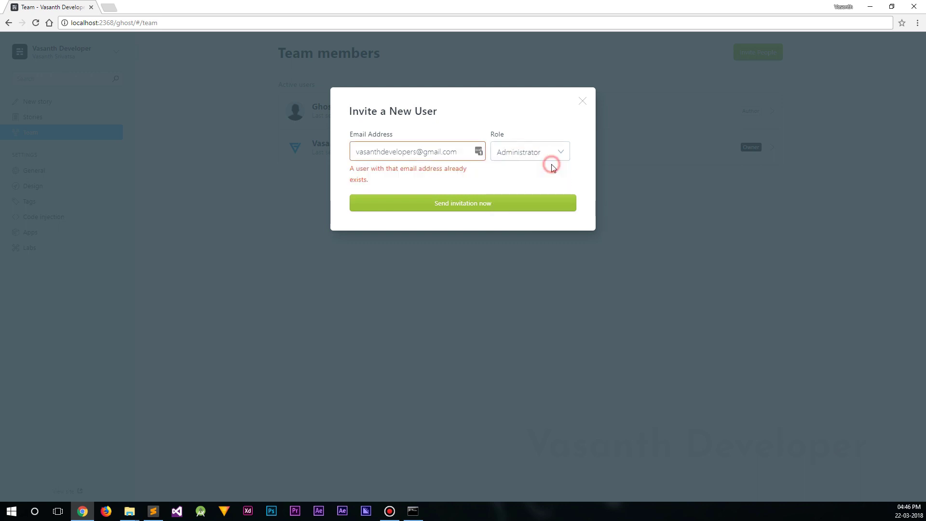
{"action": "left_click", "coordinate": [531, 205]}
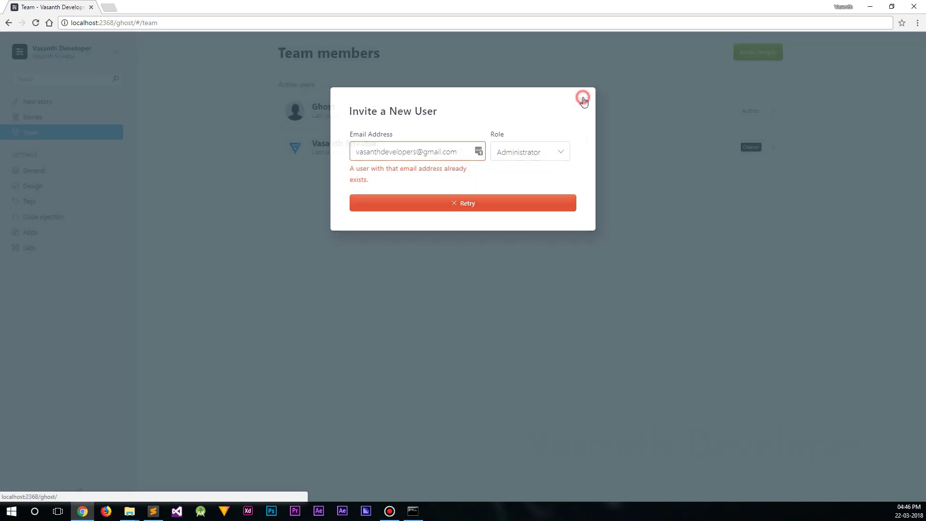
{"action": "left_click", "coordinate": [582, 101]}
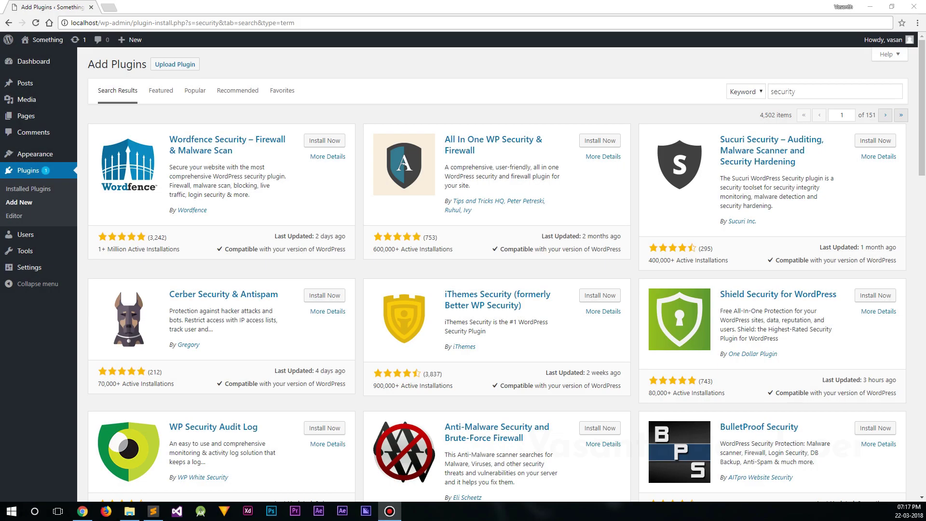
Browse the 'speed' plugin search results and go to the next results page
{"action": "left_click_drag", "start_coordinate": [921, 147], "coordinate": [922, 379]}
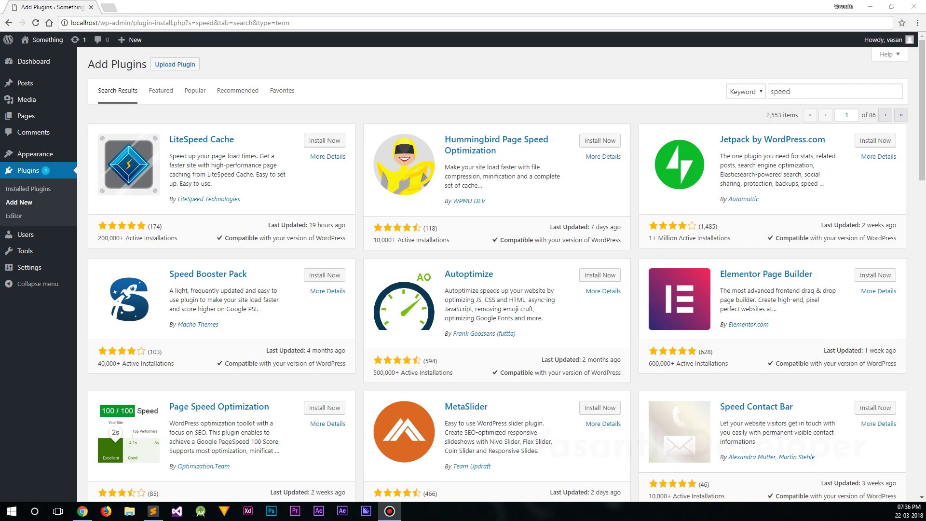
{"action": "scroll", "coordinate": [922, 135], "scroll_direction": "down", "scroll_amount": 2}
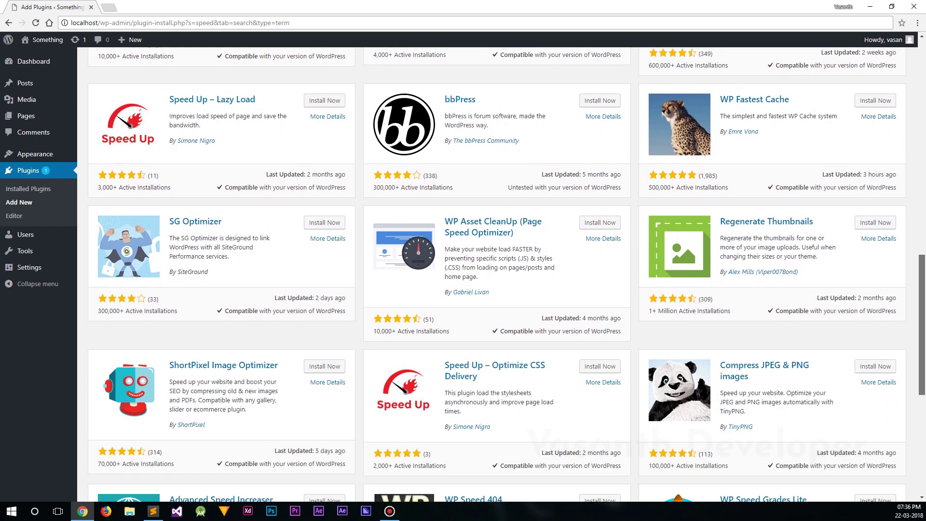
{"action": "scroll", "coordinate": [507, 274], "scroll_direction": "down", "scroll_amount": 2}
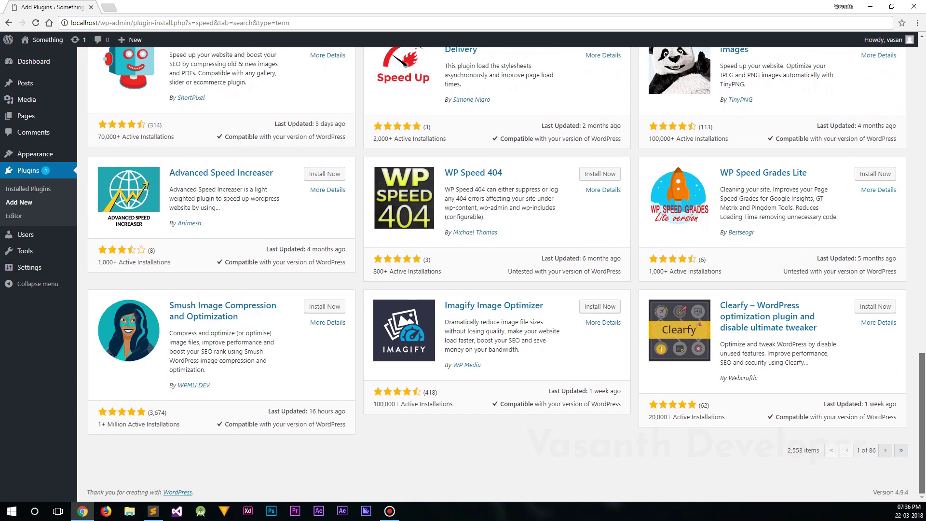
{"action": "scroll", "coordinate": [506, 273], "scroll_direction": "up", "scroll_amount": 3}
{"action": "scroll", "coordinate": [506, 274], "scroll_direction": "up", "scroll_amount": 8}
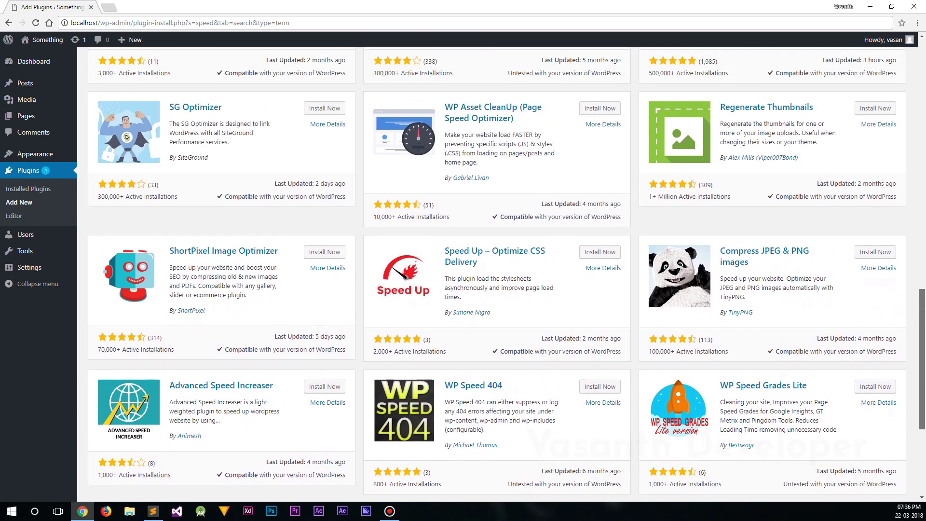
{"action": "scroll", "coordinate": [506, 274], "scroll_direction": "up", "scroll_amount": 8}
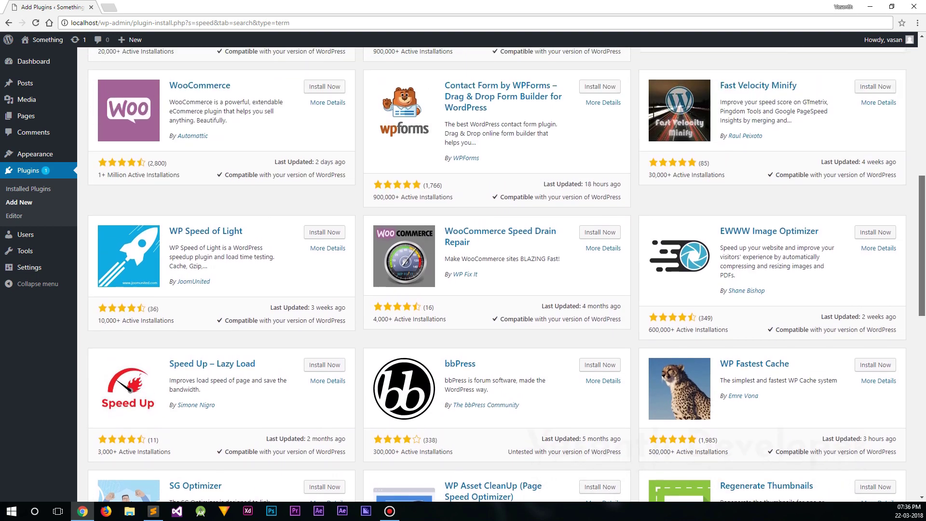
{"action": "scroll", "coordinate": [506, 274], "scroll_direction": "up", "scroll_amount": 4}
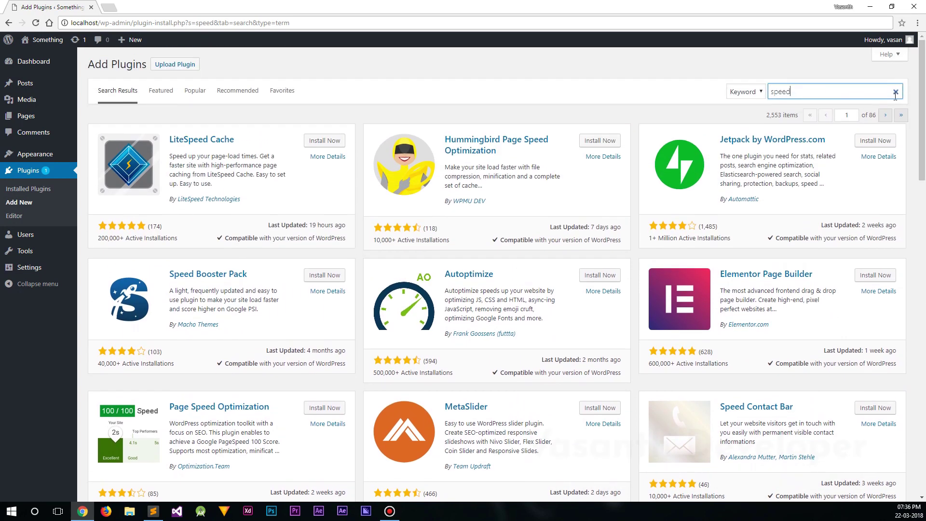
{"action": "left_click", "coordinate": [886, 115]}
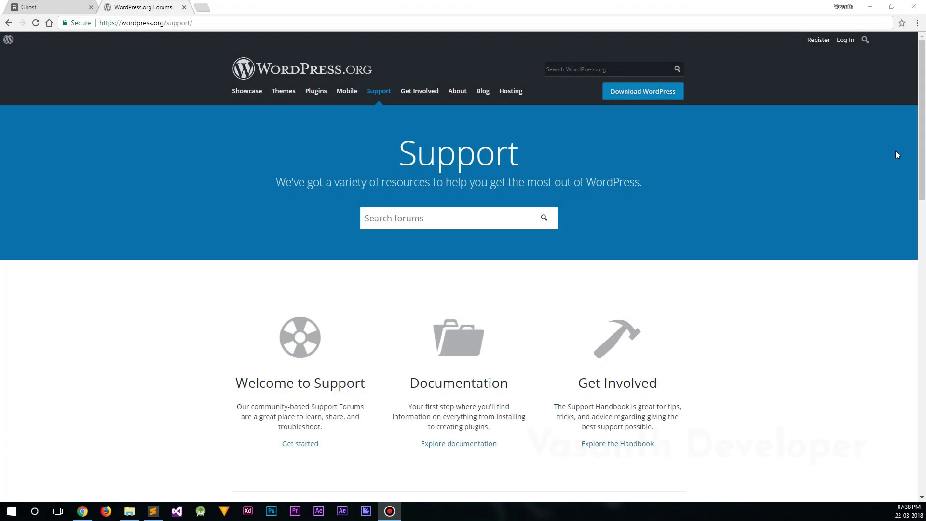
Scroll the WordPress support forums page down to its Helpful Links section
{"action": "mouse_move", "coordinate": [920, 155]}
{"action": "left_mouse_down"}
{"action": "mouse_move", "coordinate": [924, 450]}
{"action": "mouse_move", "coordinate": [923, 149]}
{"action": "left_mouse_up"}
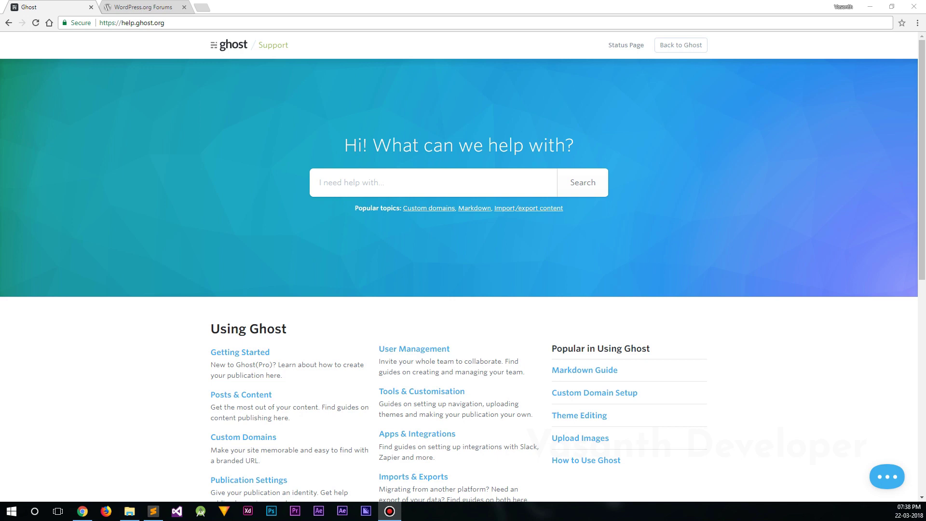
Scroll the Ghost help centre down to its Frequently Asked Questions section
{"action": "mouse_move", "coordinate": [923, 105]}
{"action": "left_mouse_down"}
{"action": "mouse_move", "coordinate": [923, 318]}
{"action": "mouse_move", "coordinate": [923, 102]}
{"action": "left_mouse_up"}
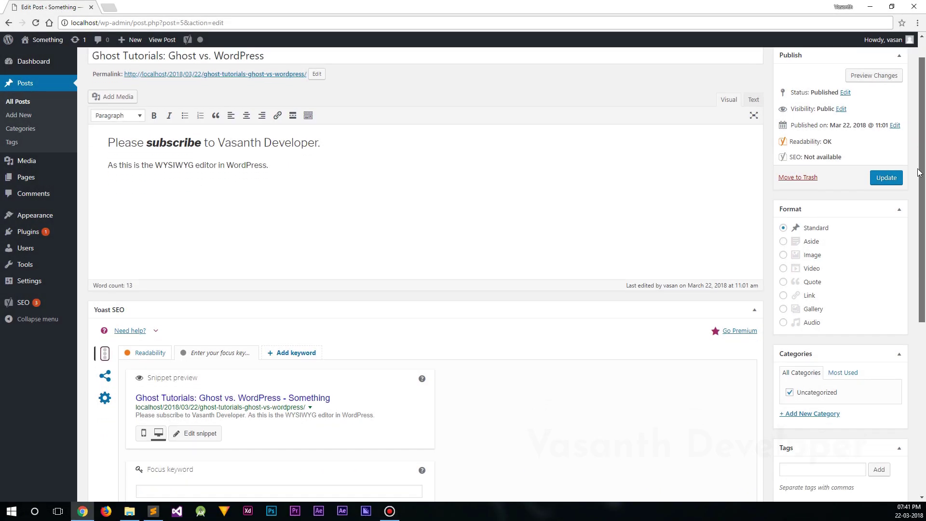
Enter 'ghost tutorials' as the post's Yoast SEO focus keyword
{"action": "scroll", "coordinate": [896, 270], "scroll_direction": "down", "scroll_amount": 6}
{"action": "scroll", "coordinate": [899, 311], "scroll_direction": "down", "scroll_amount": 1}
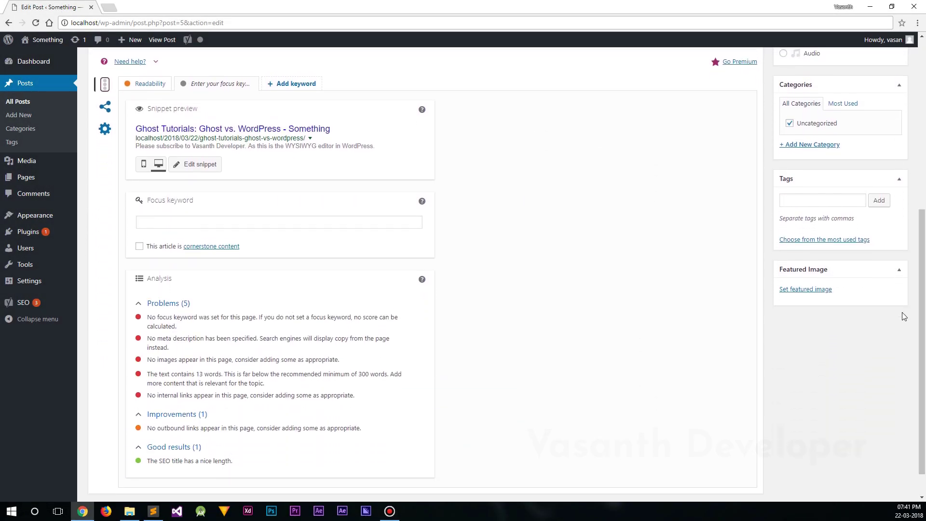
{"action": "left_click", "coordinate": [380, 226]}
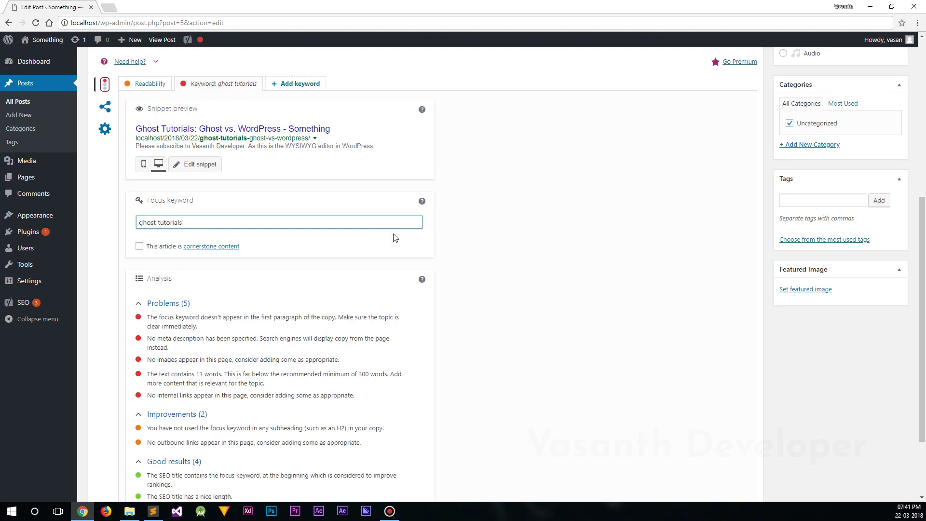
Add a custom Facebook title and set the Twitter title to 'Ghost Tutorials'
{"action": "left_click", "coordinate": [105, 107]}
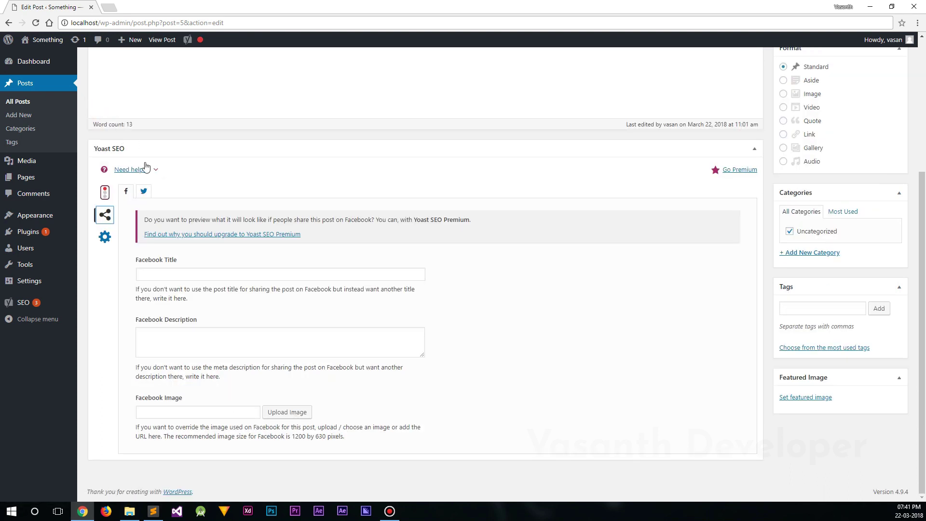
{"action": "left_click", "coordinate": [200, 274]}
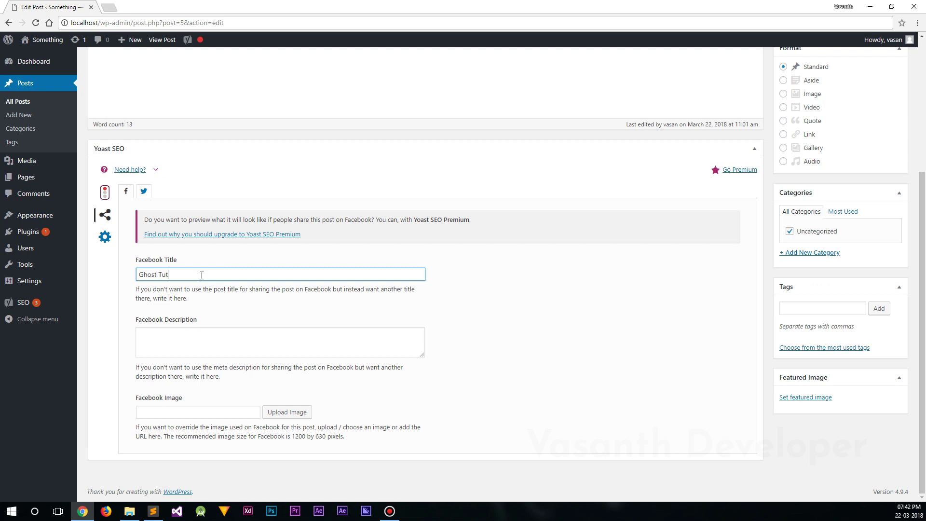
{"action": "left_click", "coordinate": [144, 192]}
{"action": "left_click", "coordinate": [172, 278]}
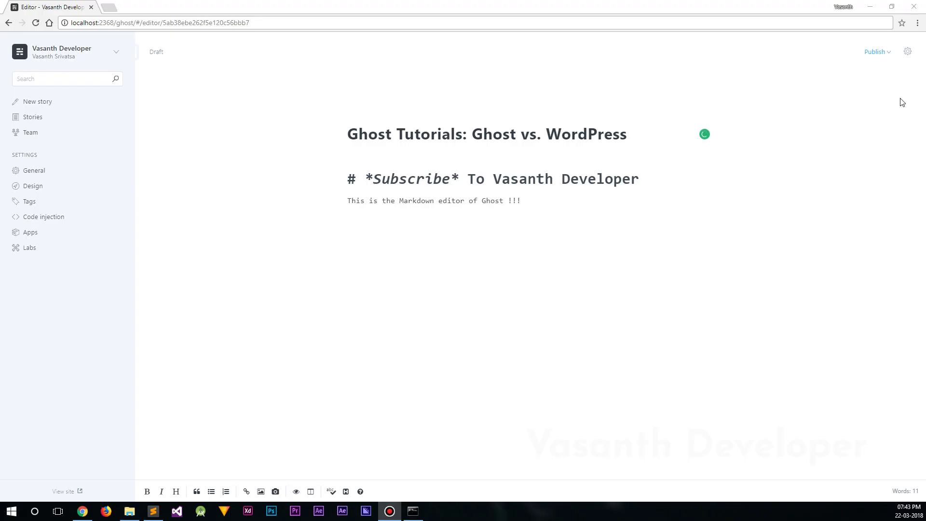
{"action": "left_click", "coordinate": [908, 52]}
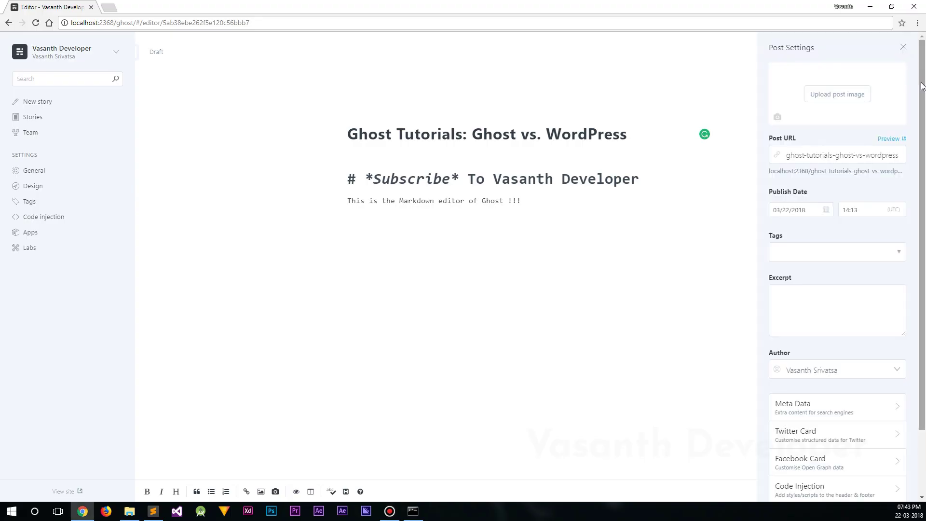
Review the post's meta data and set its Twitter card title to 'Ghost Tutorials'
{"action": "scroll", "coordinate": [865, 309], "scroll_direction": "down", "scroll_amount": 2}
{"action": "left_click", "coordinate": [849, 328]}
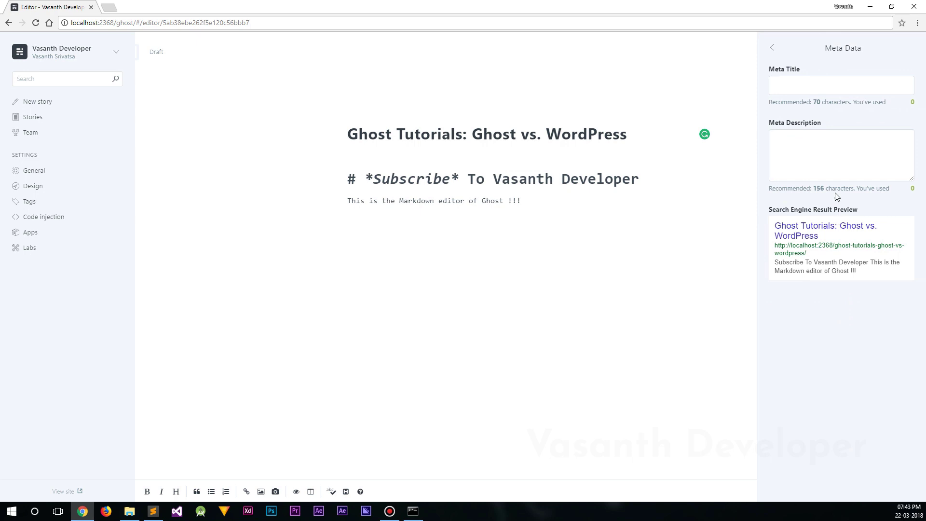
{"action": "left_click", "coordinate": [774, 48]}
{"action": "left_click", "coordinate": [830, 368]}
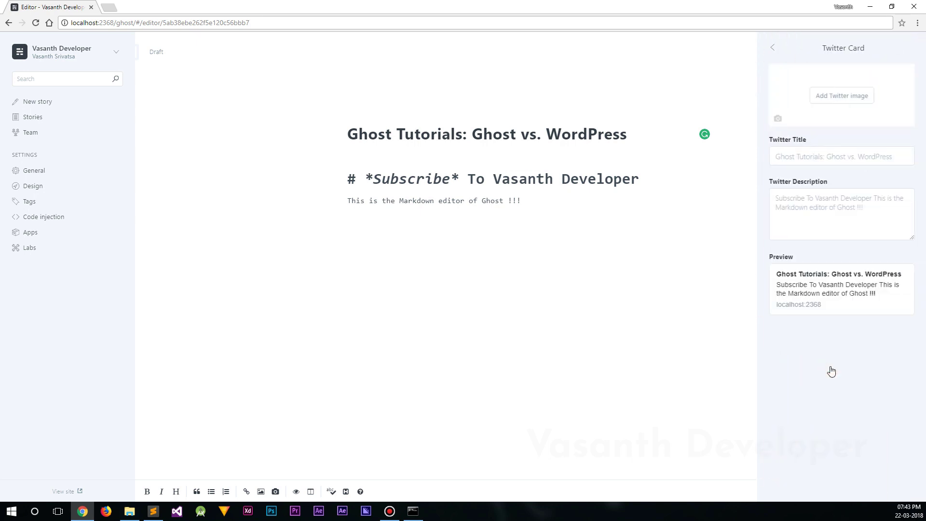
{"action": "left_click", "coordinate": [828, 163]}
{"action": "type", "text": "Ghost Tutorials"}
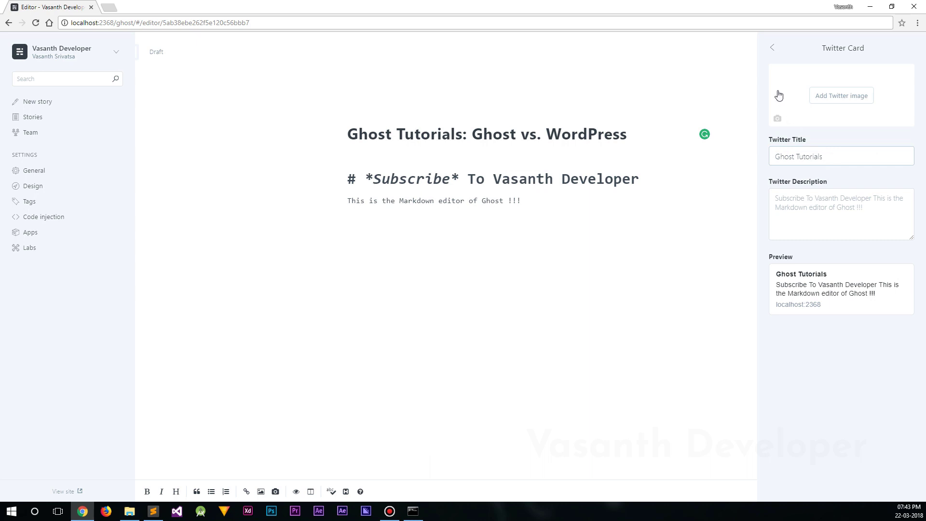
{"action": "left_click", "coordinate": [772, 48]}
Give the post a custom Facebook card title and save it
{"action": "left_click", "coordinate": [832, 396]}
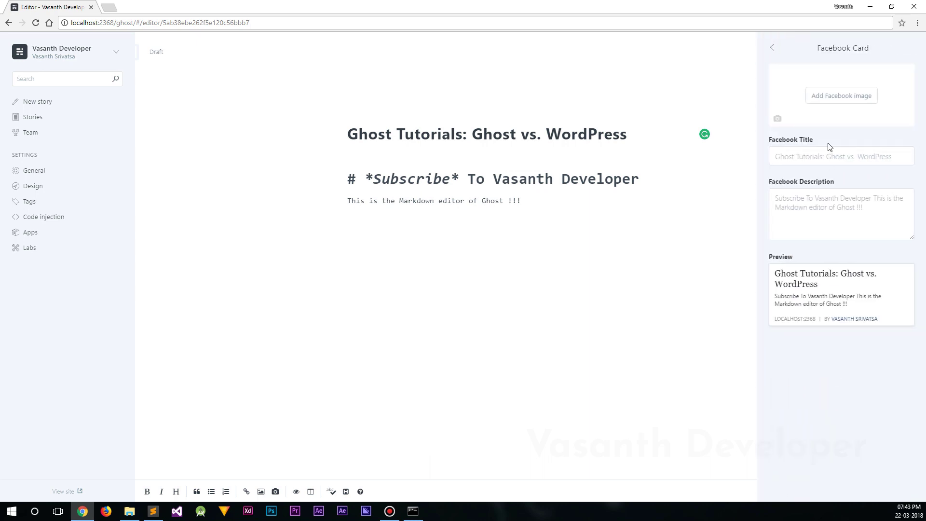
{"action": "left_click", "coordinate": [829, 156]}
{"action": "type", "text": "Ghost Tutorials"}
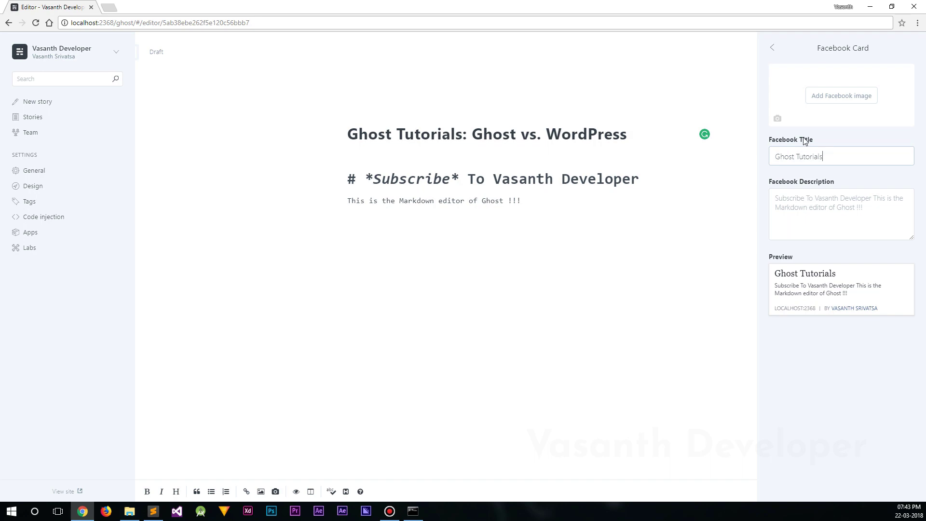
{"action": "left_click", "coordinate": [772, 48]}
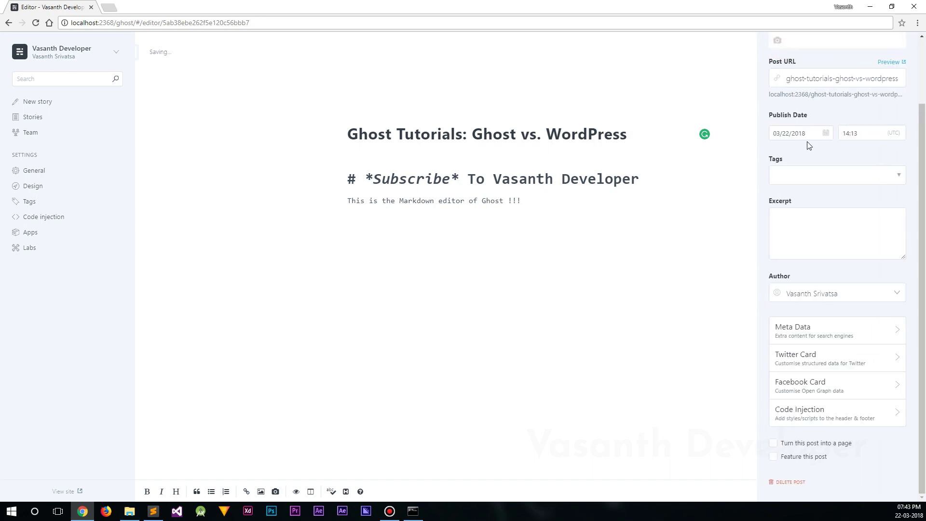